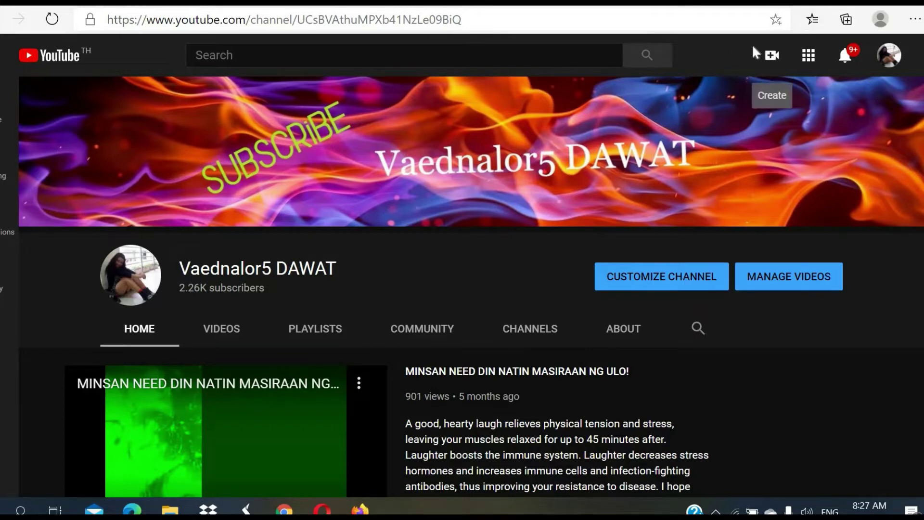
Start a new video upload and open the file browser.
left_click(770, 62)
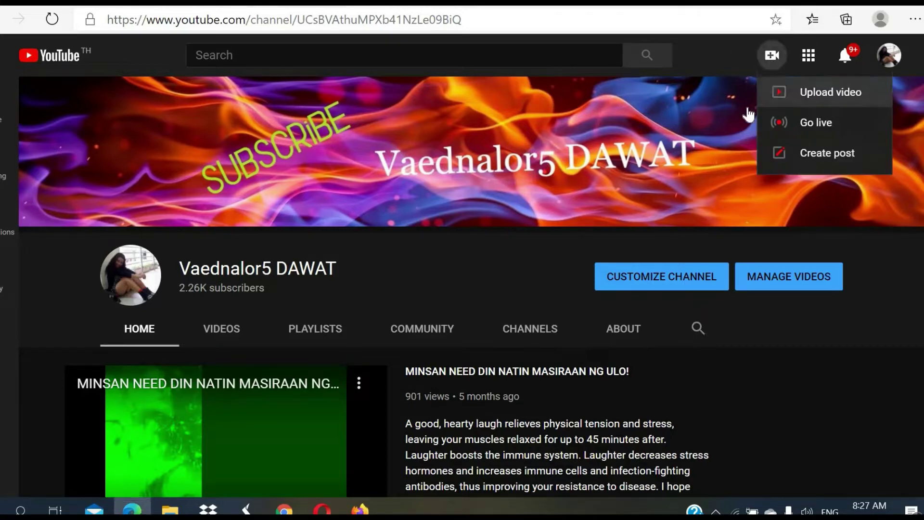
left_click(834, 100)
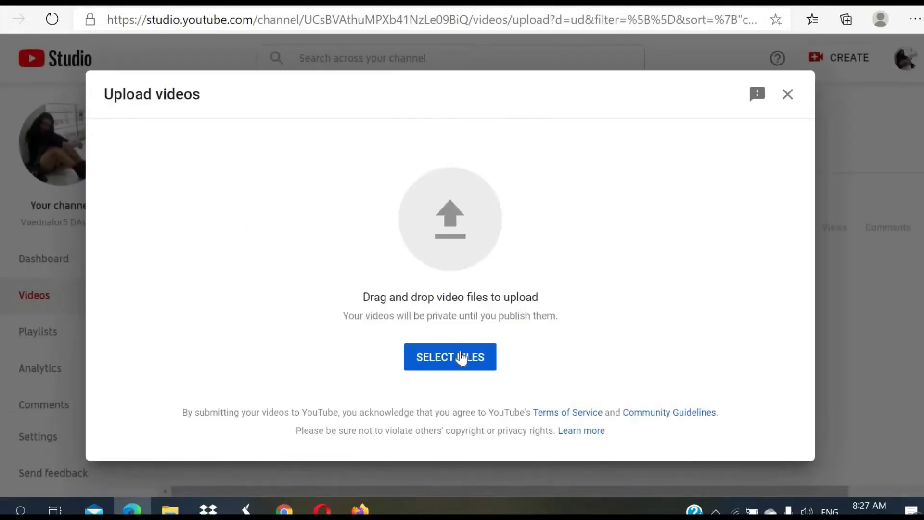
left_click(458, 357)
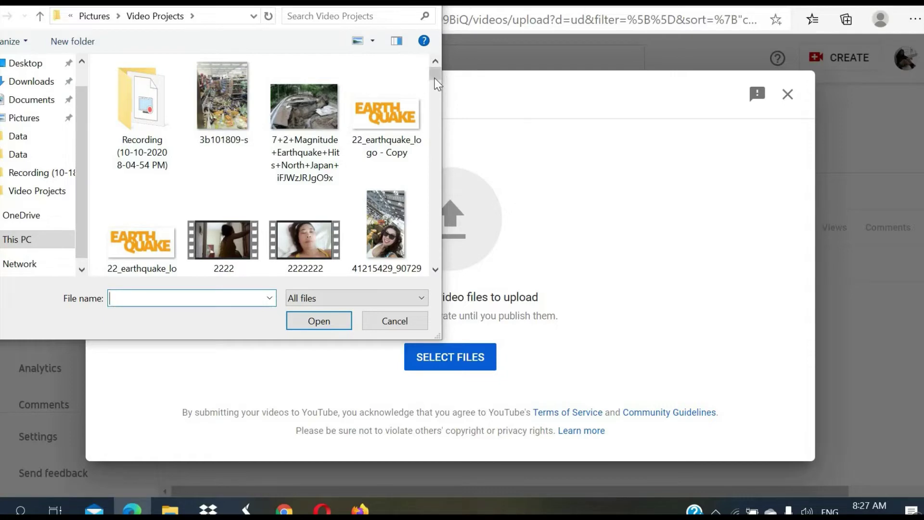
Navigate from the Desktop to the Video Projects folder.
left_click_drag(434, 76, 433, 88)
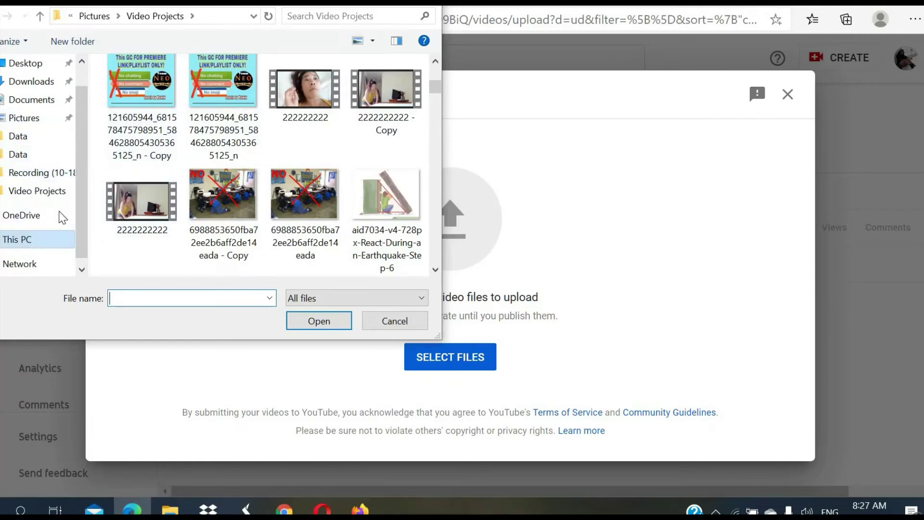
left_click_drag(79, 194, 93, 177)
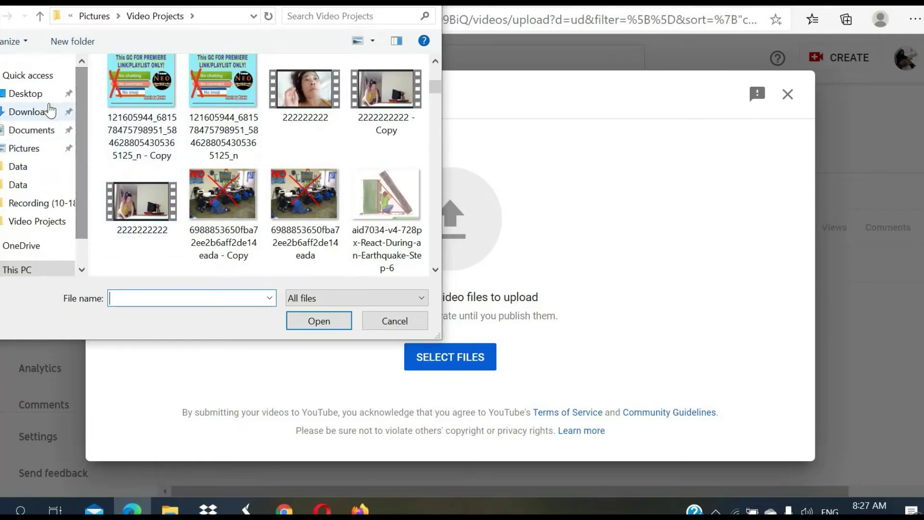
left_click(48, 99)
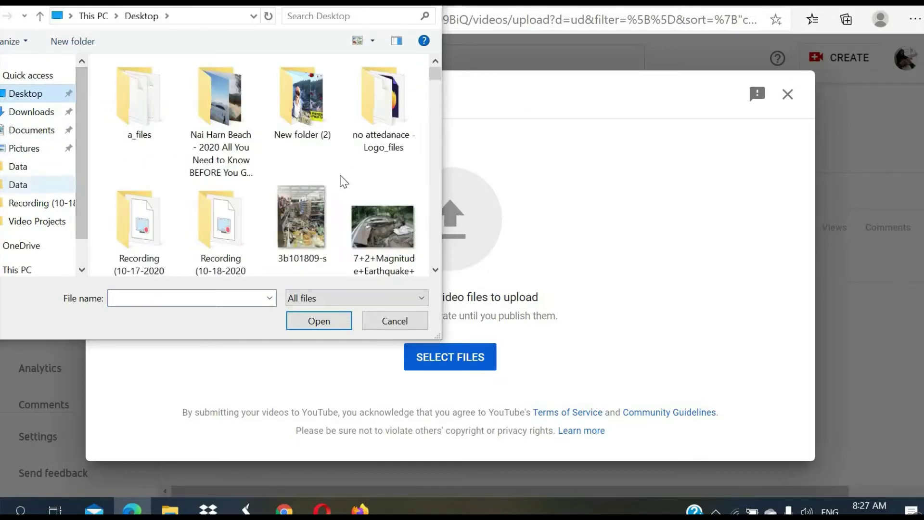
scroll(340, 183, "down", 2)
scroll(341, 185, "down", 2)
scroll(341, 185, "down", 2)
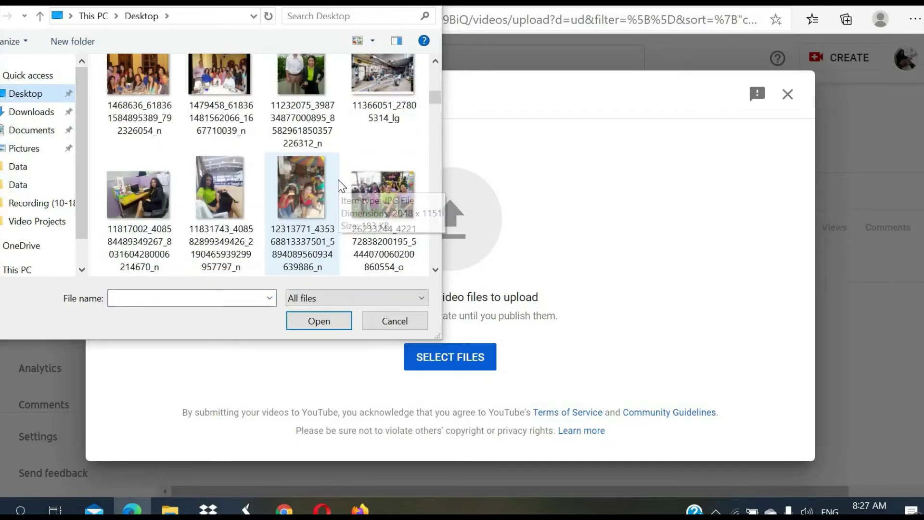
scroll(341, 186, "down", 2)
scroll(341, 186, "down", 2)
scroll(340, 185, "down", 2)
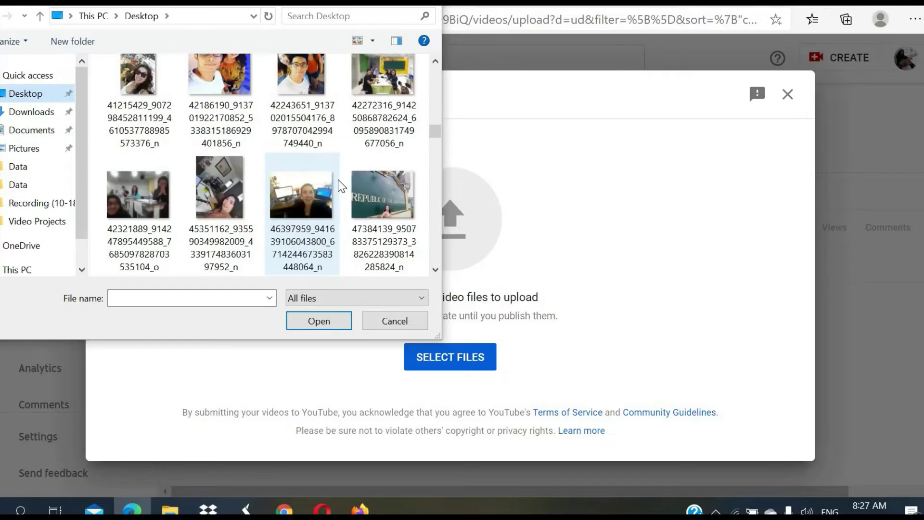
scroll(341, 186, "down", 1)
scroll(341, 185, "down", 2)
scroll(341, 186, "down", 2)
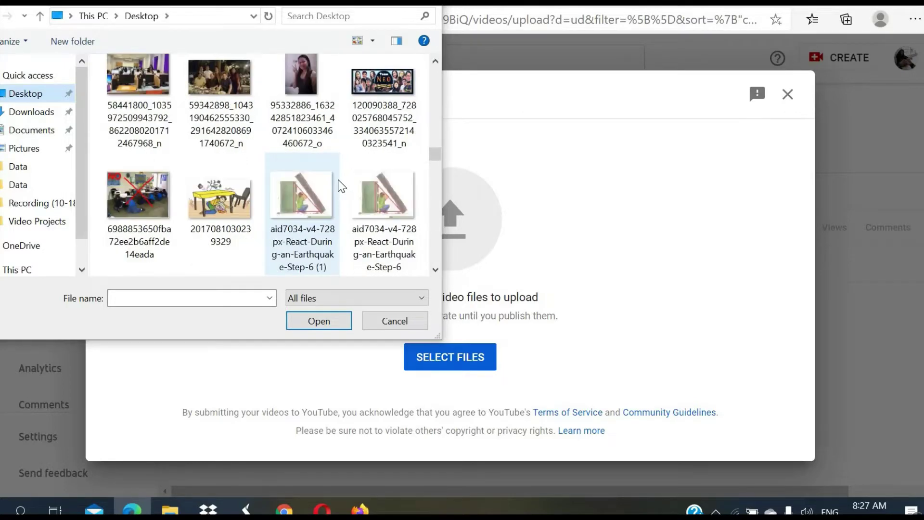
scroll(342, 185, "down", 3)
scroll(342, 185, "up", 3)
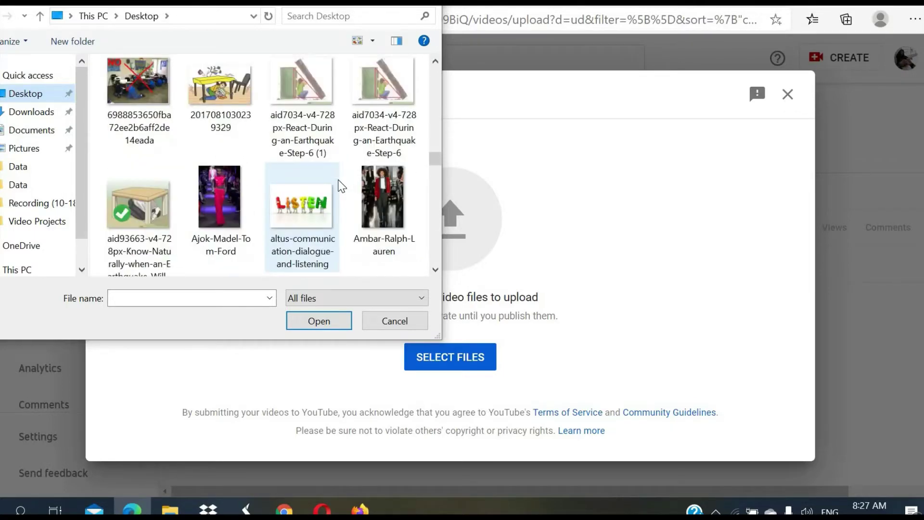
scroll(342, 185, "down", 3)
scroll(342, 186, "down", 3)
scroll(342, 185, "down", 2)
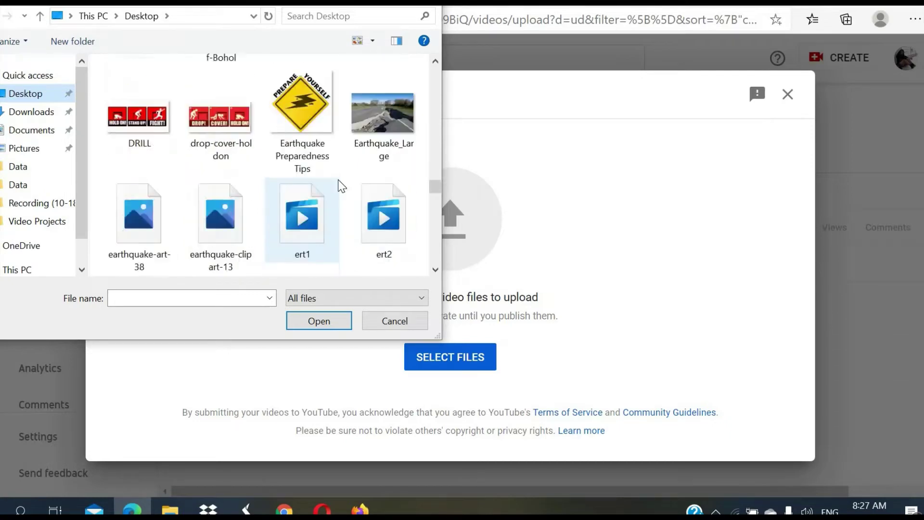
scroll(342, 185, "down", 2)
scroll(341, 185, "down", 5)
scroll(341, 186, "up", 5)
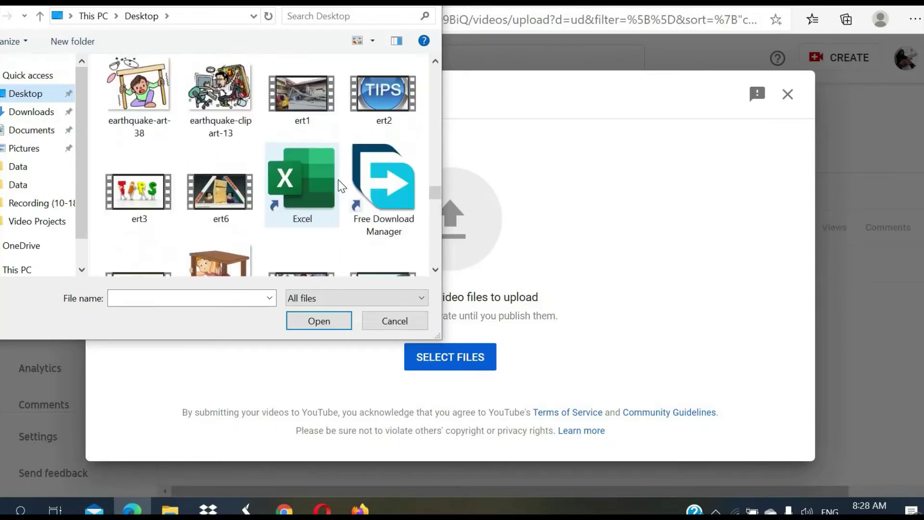
scroll(341, 185, "up", 3)
scroll(342, 185, "up", 3)
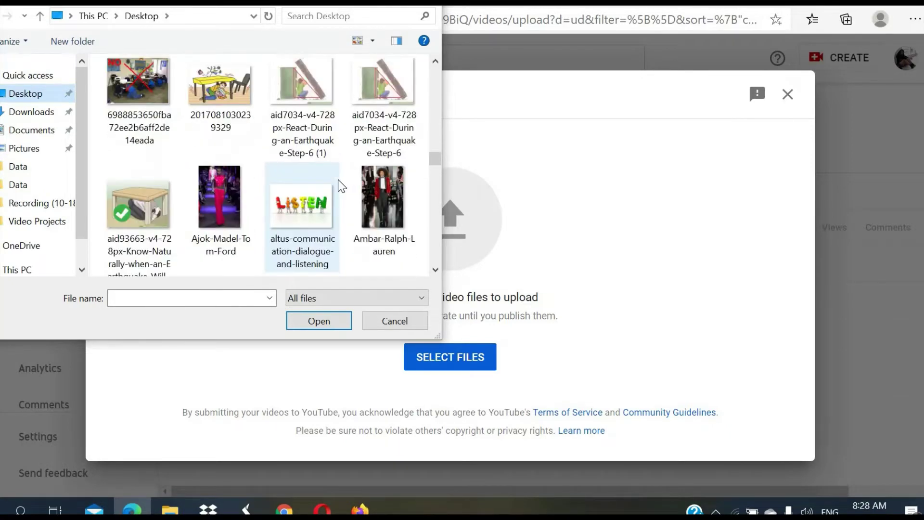
scroll(342, 185, "up", 3)
scroll(342, 185, "up", 3)
scroll(342, 185, "up", 3)
scroll(341, 186, "up", 3)
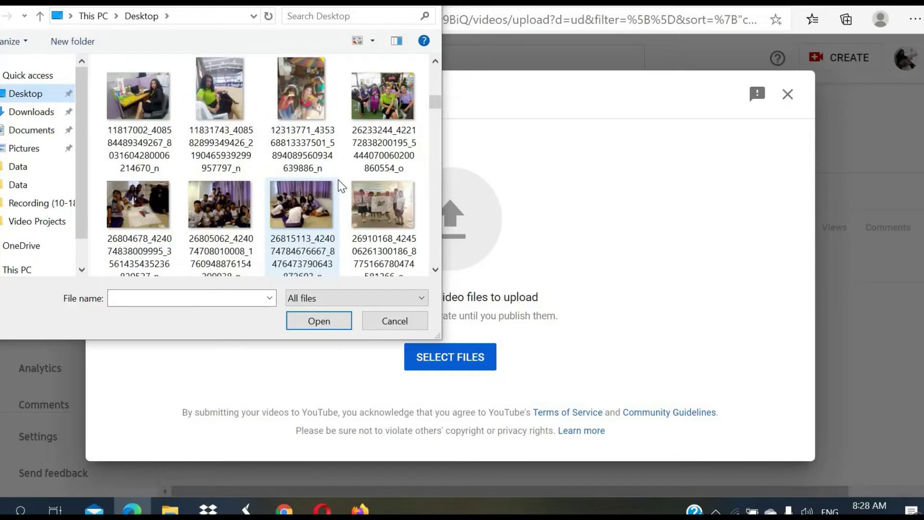
scroll(341, 186, "up", 3)
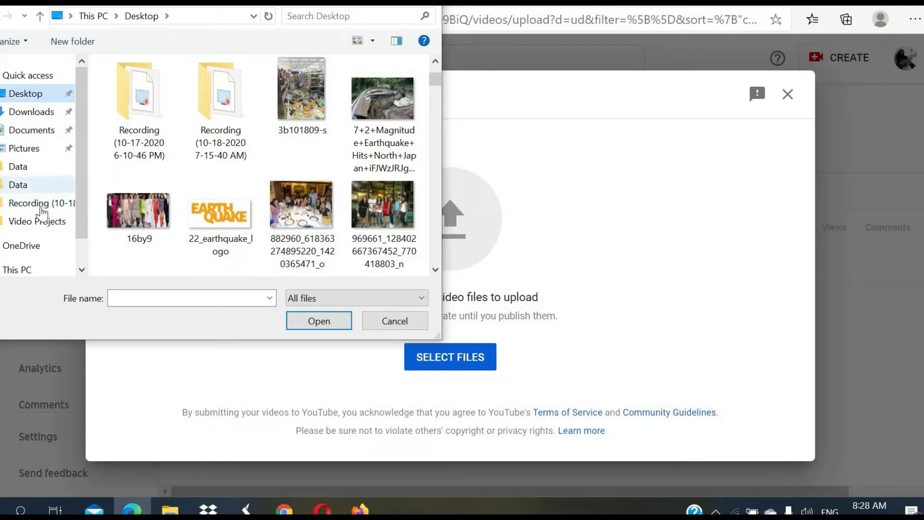
left_click(42, 223)
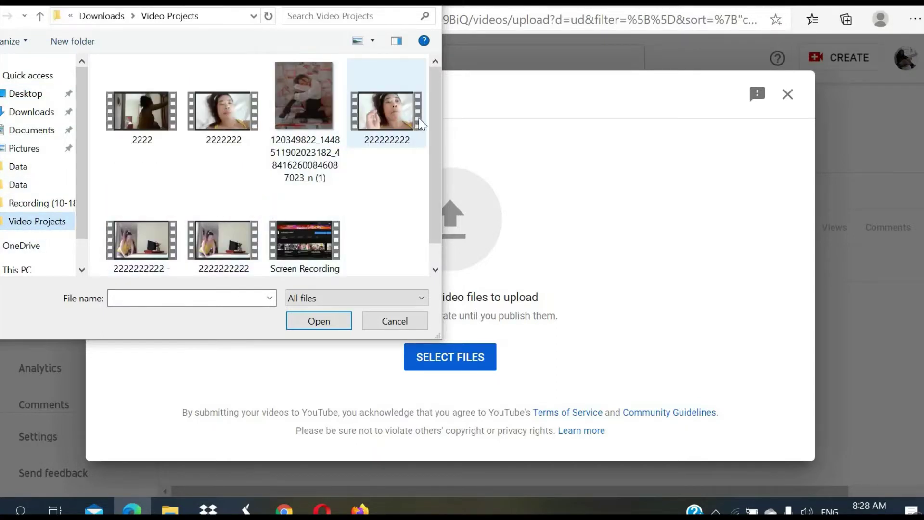
Select the 2222222 video file and send it for upload.
left_click_drag(437, 140, 437, 166)
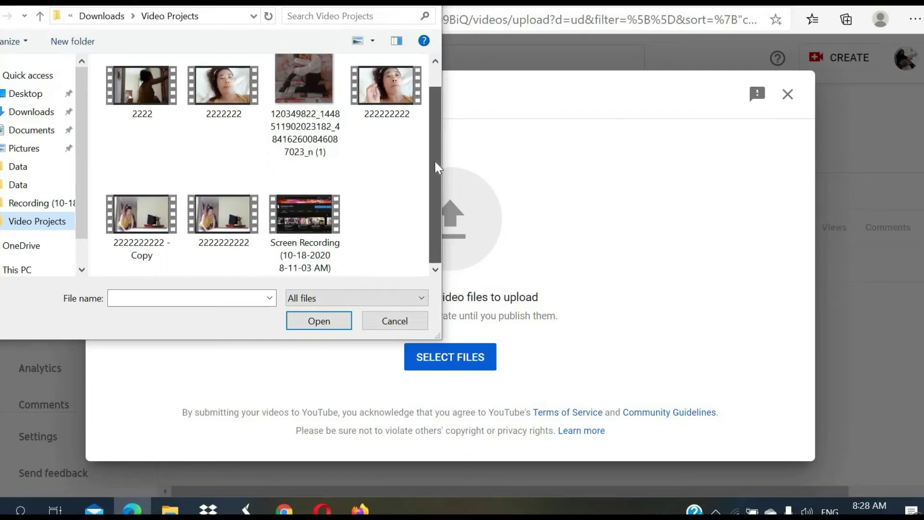
scroll(437, 120, "up", 1)
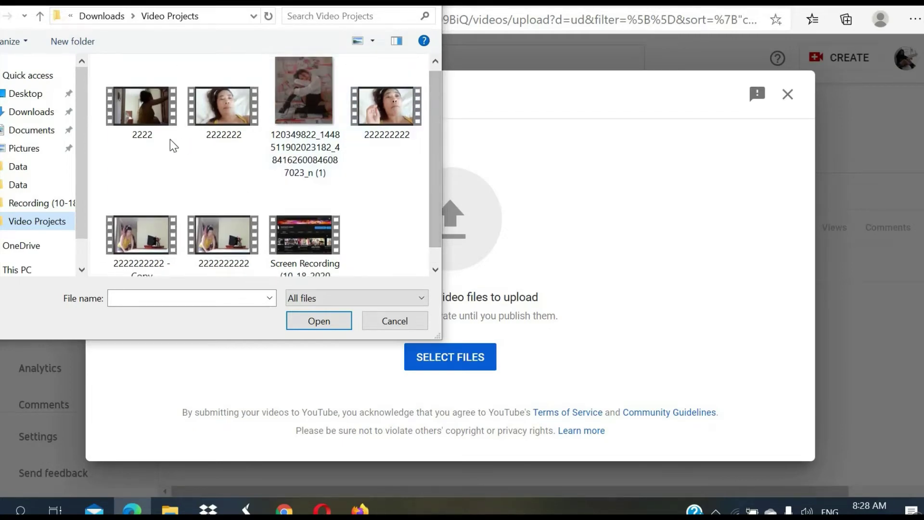
left_click(230, 120)
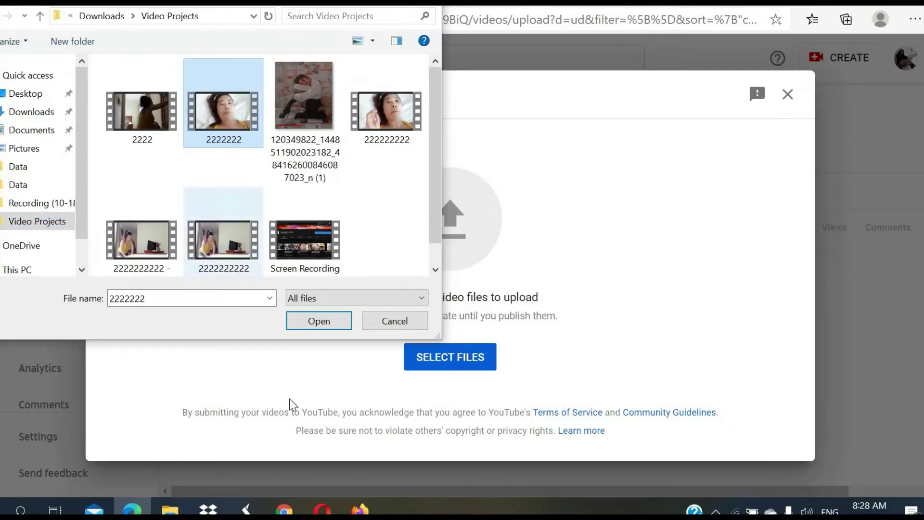
left_click(337, 322)
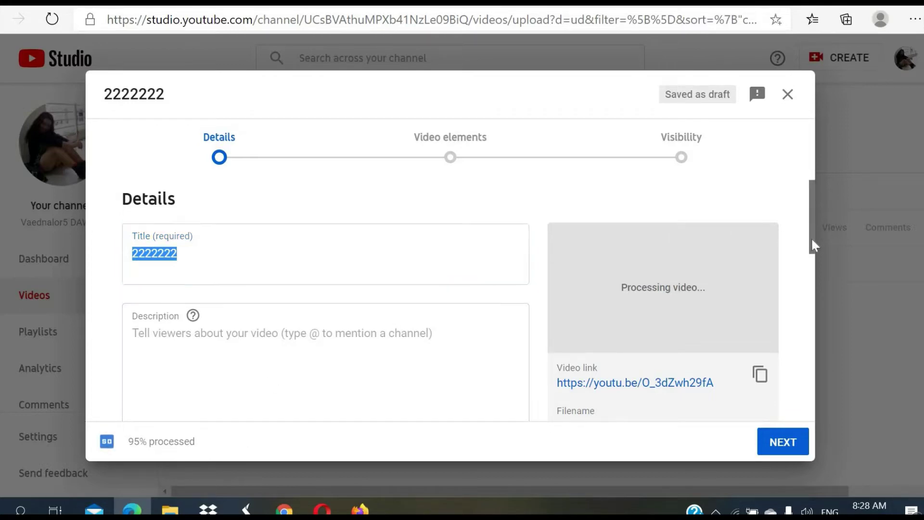
Replace the default 2222222 title with 'Ang ganda mo'.
mouse_move(812, 236)
left_mouse_down()
mouse_move(821, 300)
mouse_move(805, 237)
left_mouse_up()
scroll(821, 299, "down", 4)
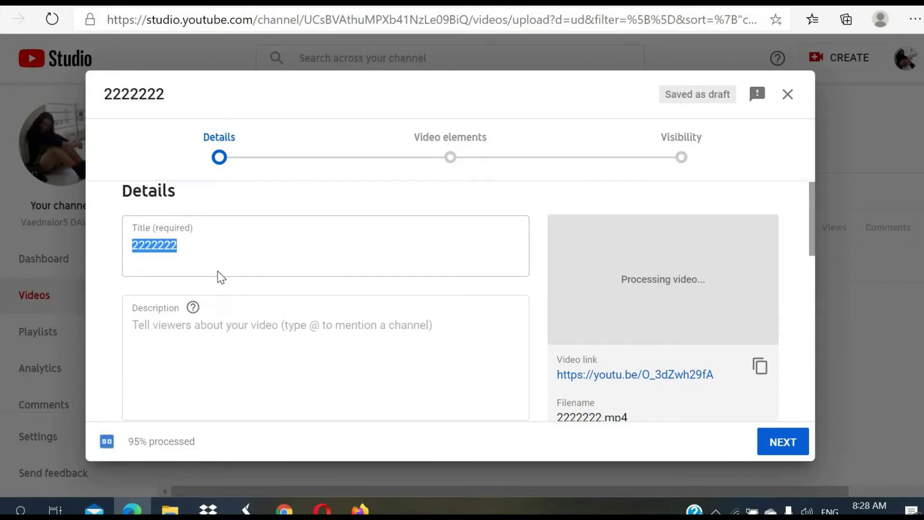
left_click(186, 245)
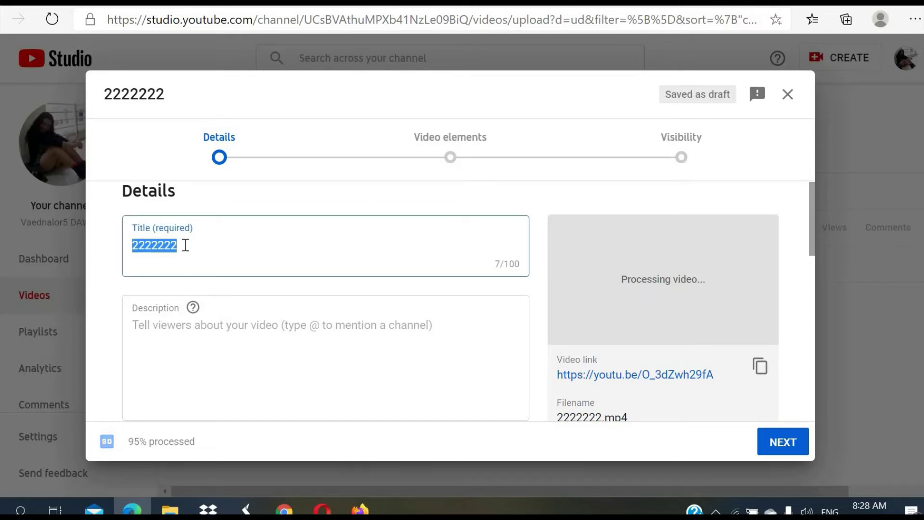
key("BackSpace")
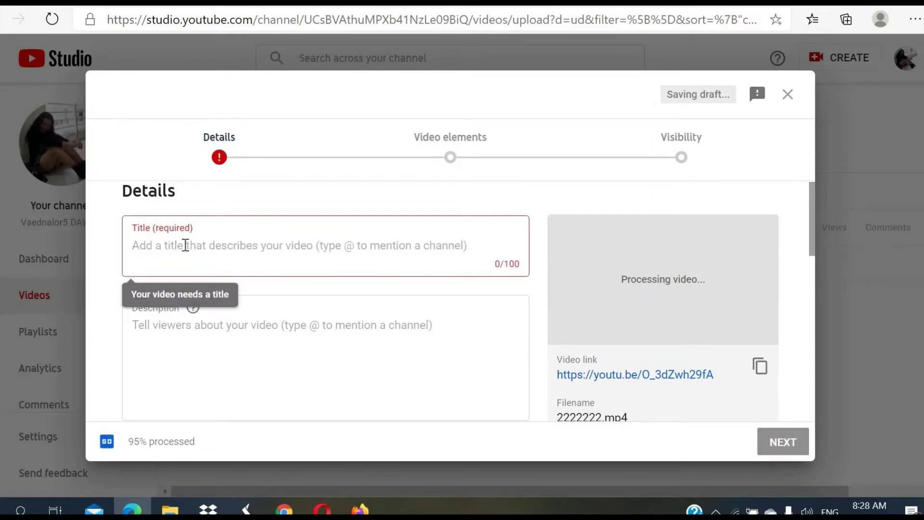
type("A")
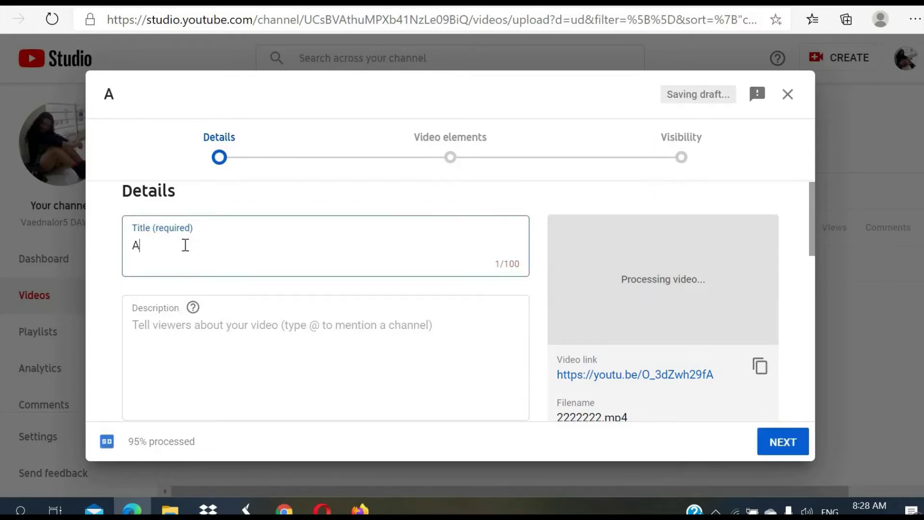
type("ng gand")
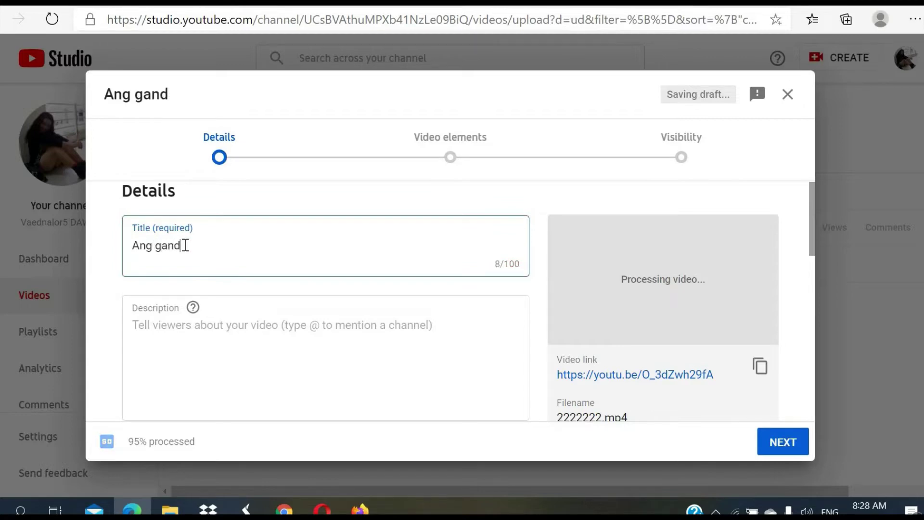
type("a mo")
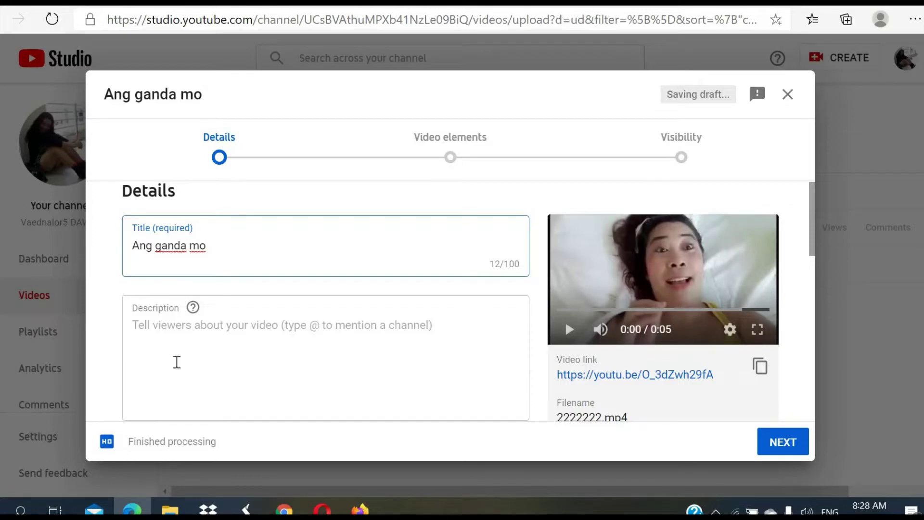
left_click(167, 333)
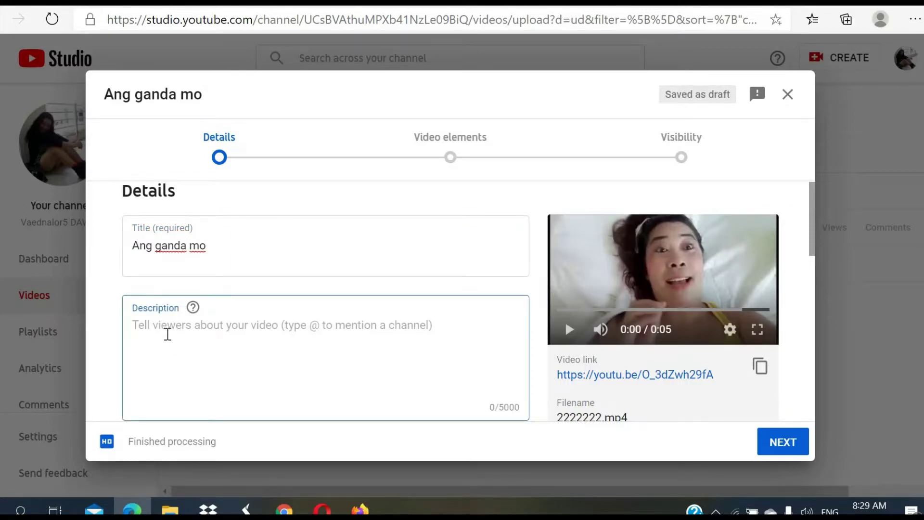
Enter 'Dahil puno ka ng make up.' as the video description.
type("Dahil ")
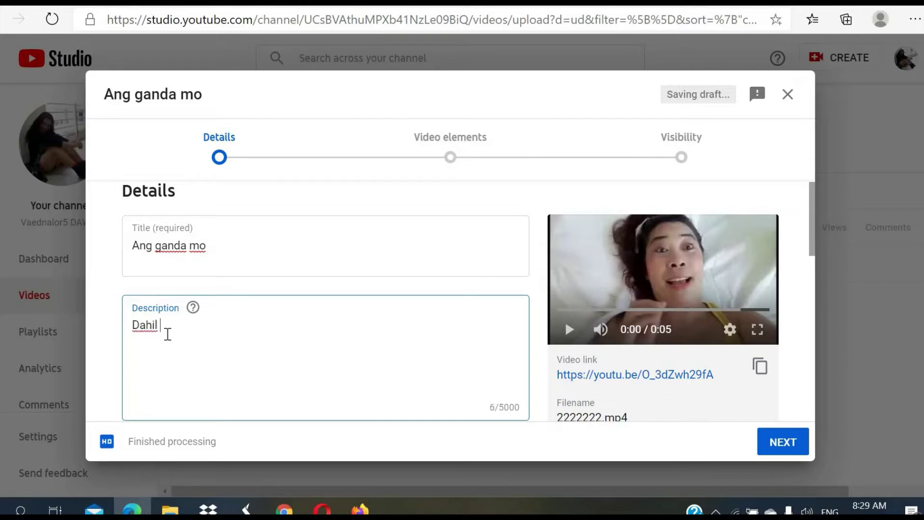
type("puno ka ")
type("ng make up.")
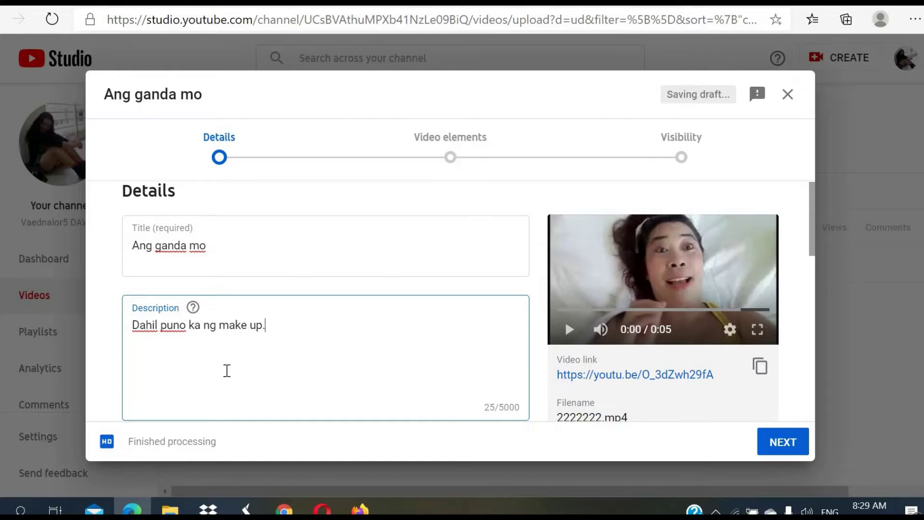
scroll(227, 371, "down", 1)
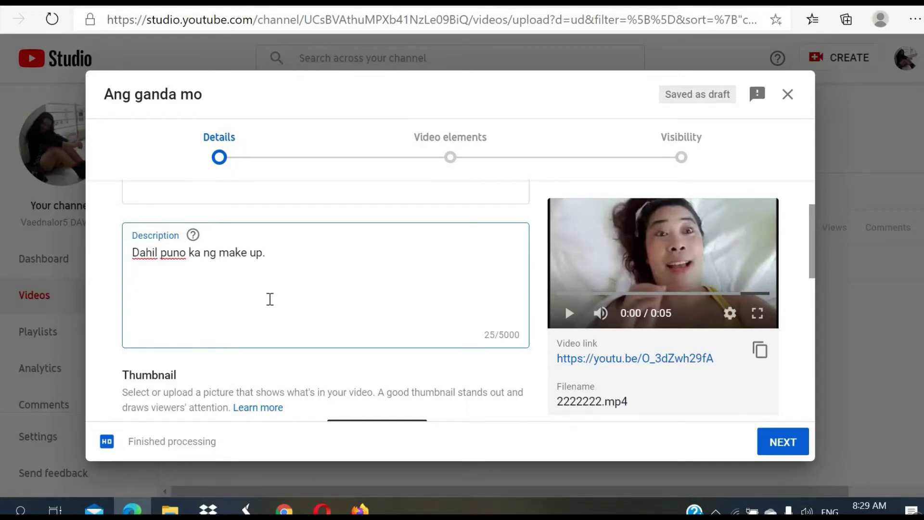
Upload the image from the Video Projects folder as the custom thumbnail.
scroll(270, 299, "down", 2)
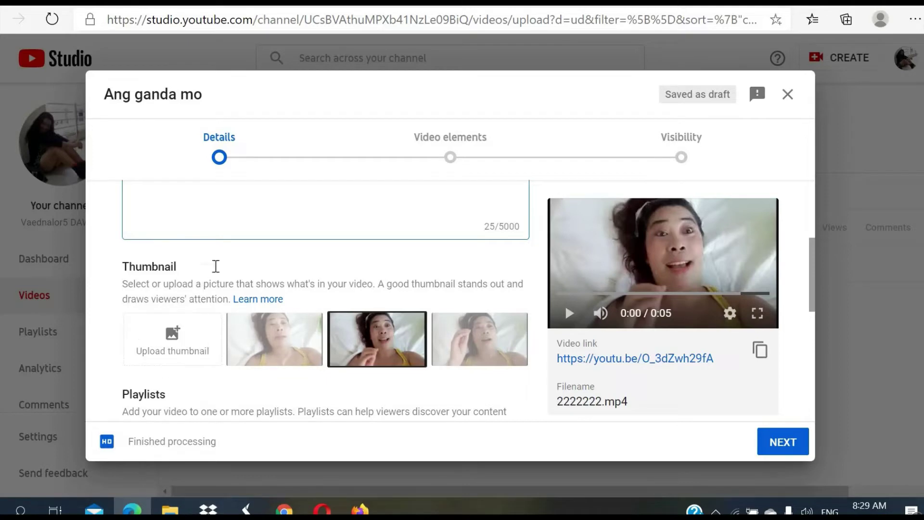
mouse_move(172, 340)
left_click(195, 359)
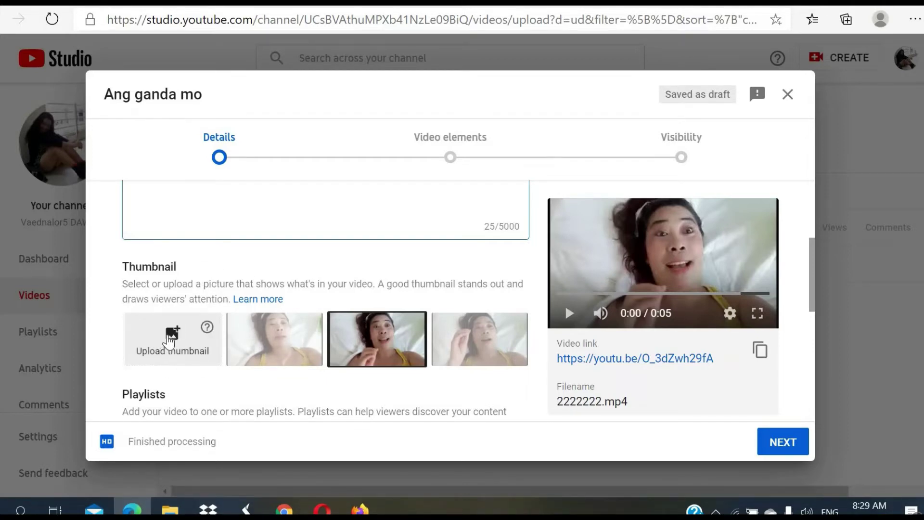
left_click(169, 341)
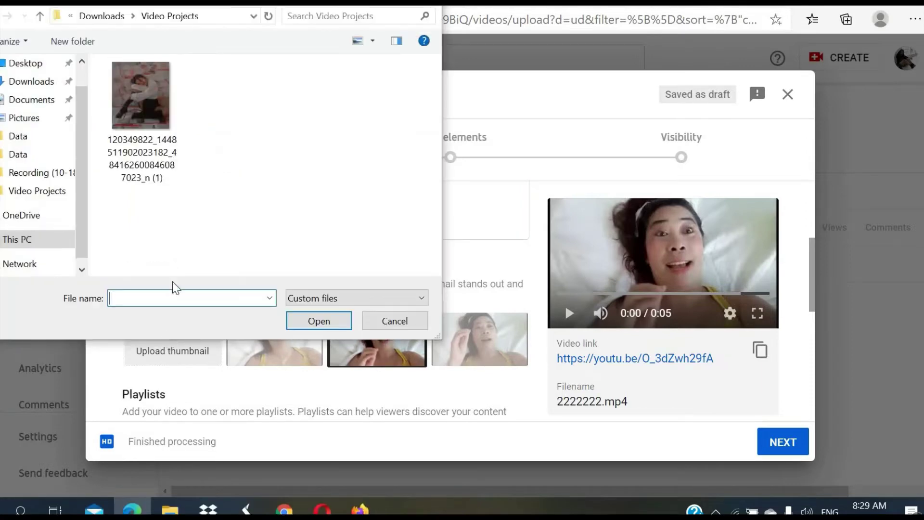
left_click(134, 101)
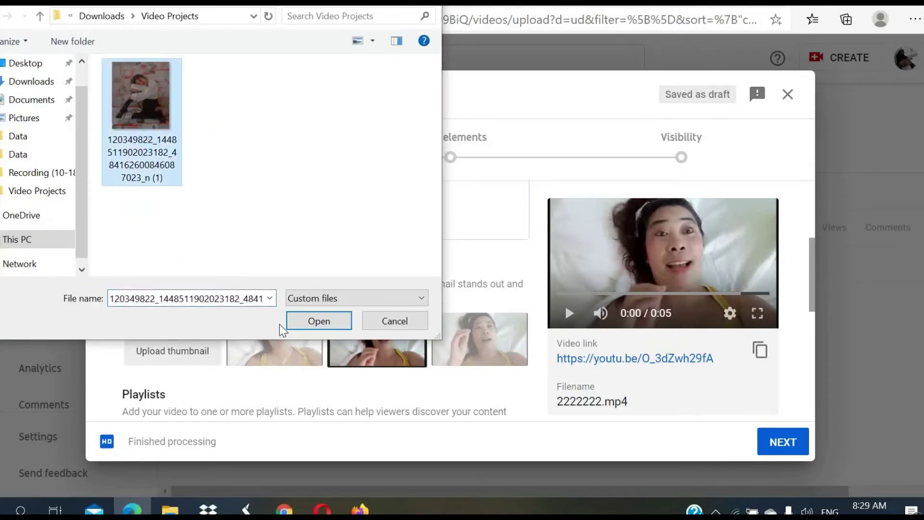
left_click(303, 329)
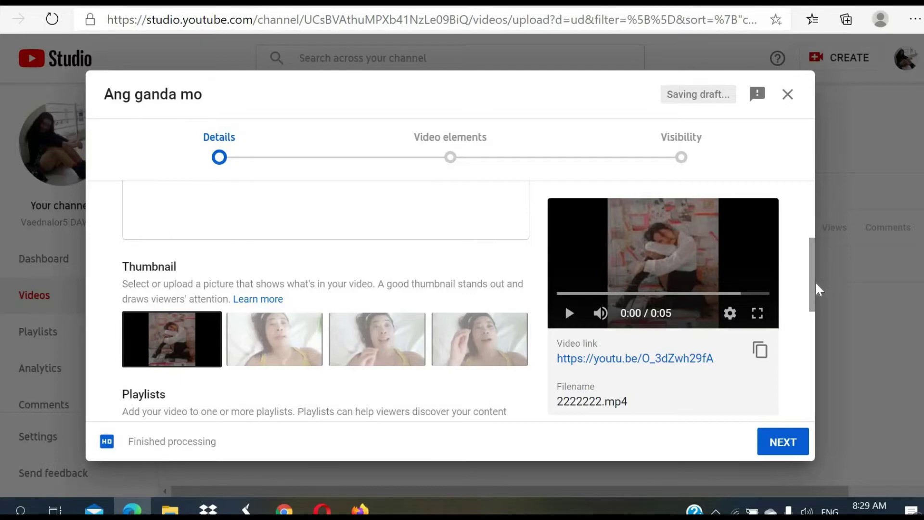
scroll(815, 289, "down", 2)
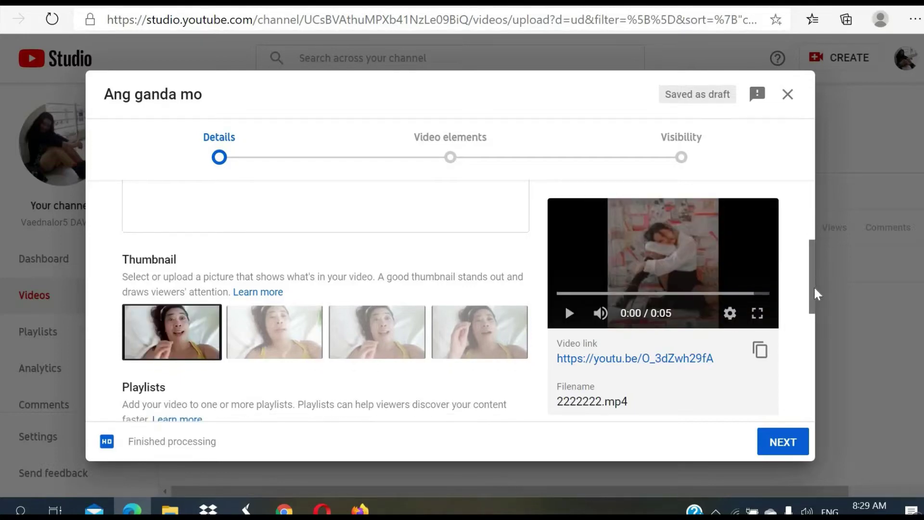
left_click_drag(816, 289, 816, 337)
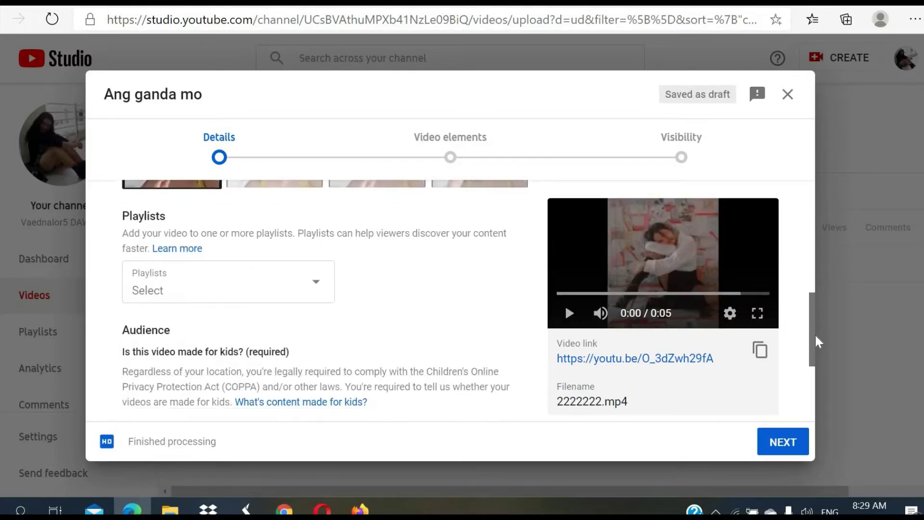
scroll(815, 339, "down", 1)
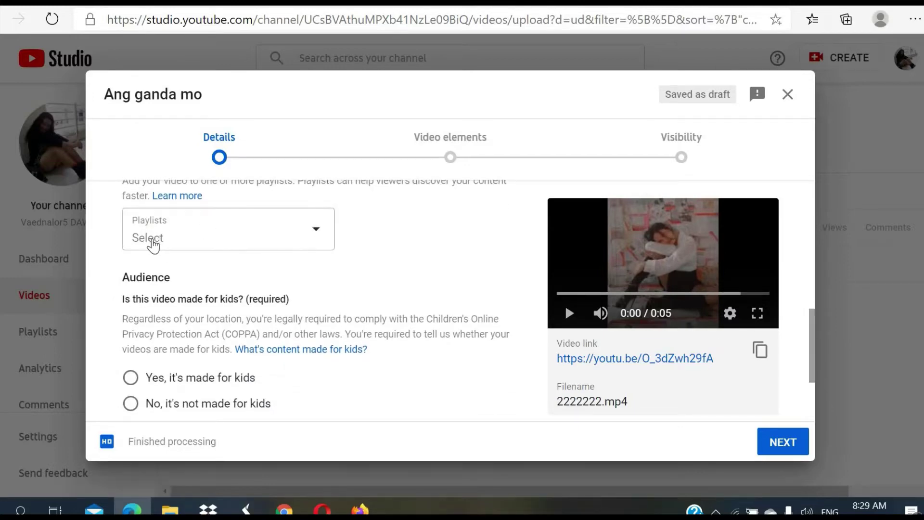
Tick My Classroom file in the Playlists list and confirm with Done.
left_click(318, 237)
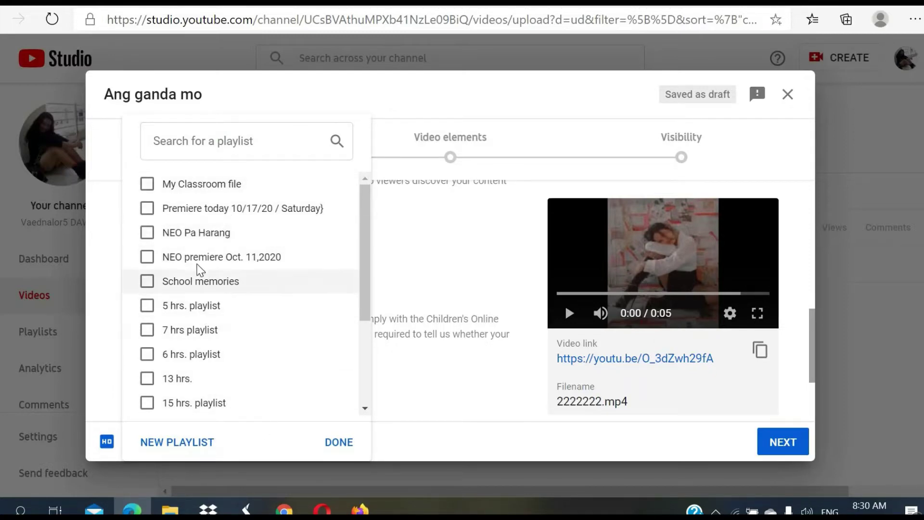
left_click(147, 185)
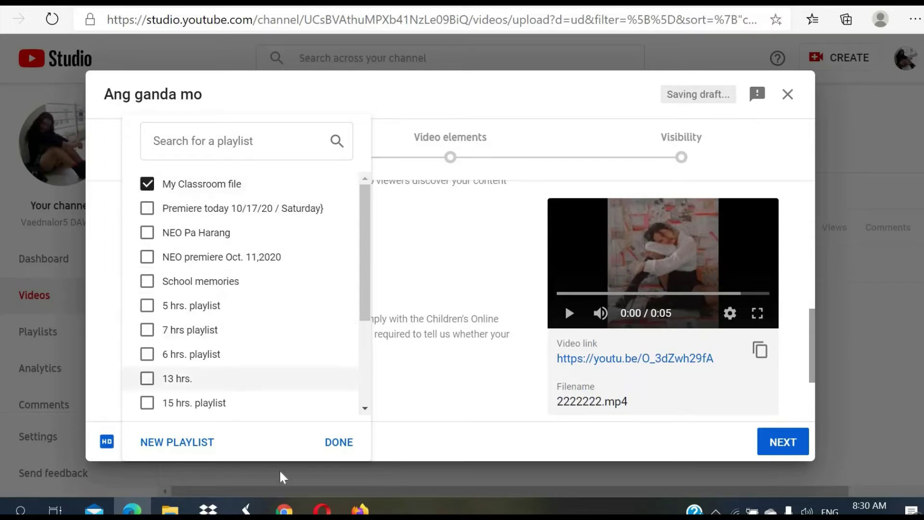
left_click(340, 443)
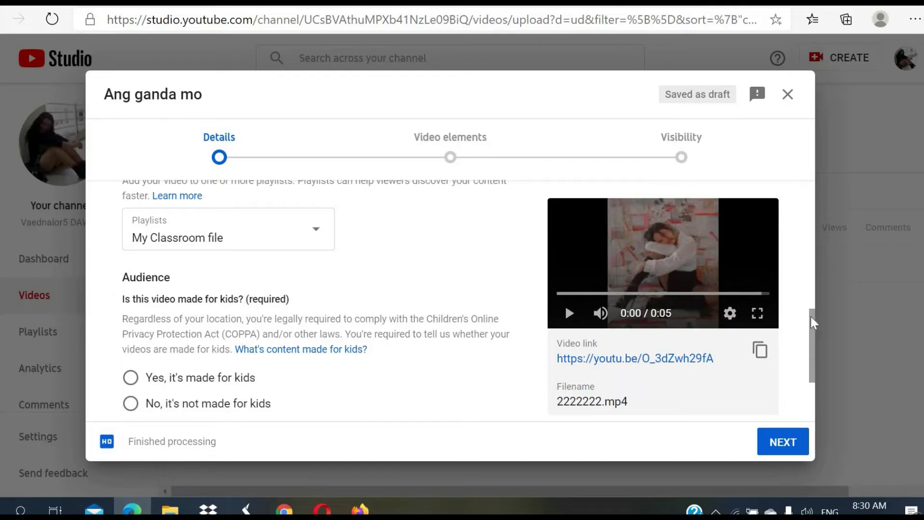
left_click_drag(811, 317, 810, 338)
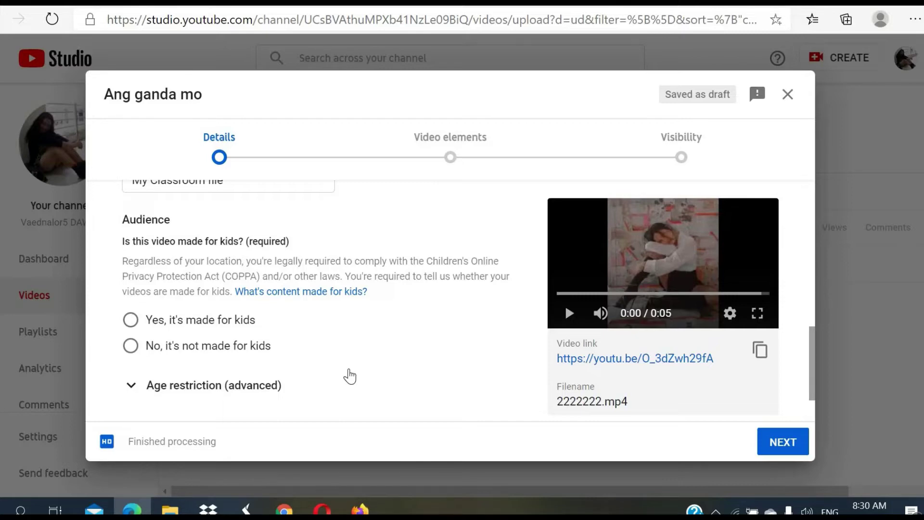
Choose 'No, it's not made for kids' and continue to Video elements.
left_click(130, 346)
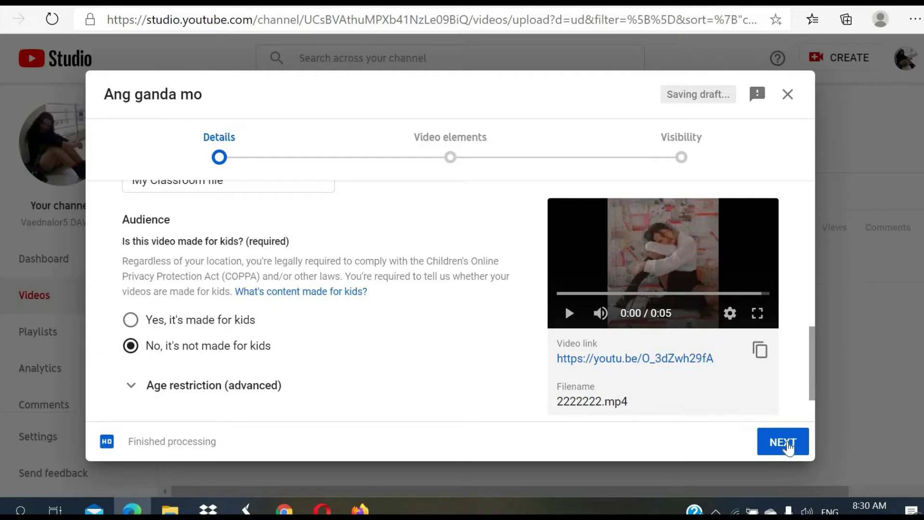
left_click(785, 450)
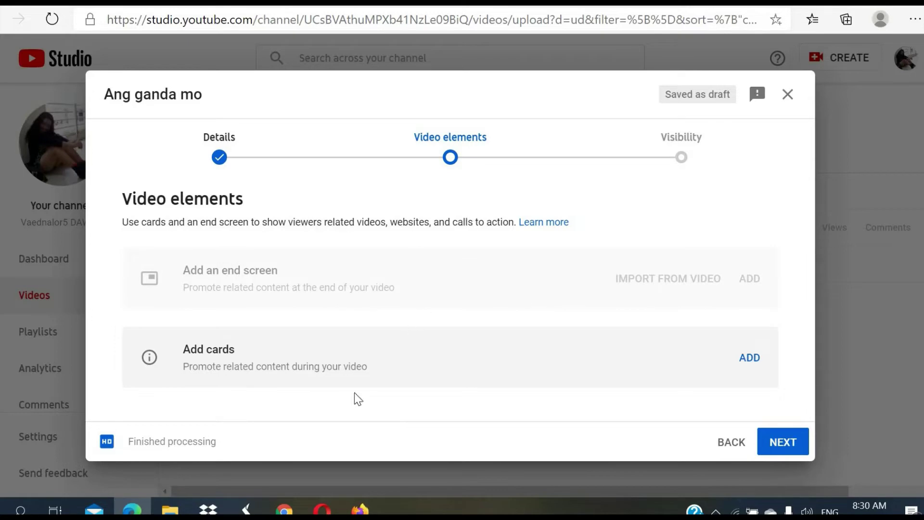
Advance to Visibility, choose Public and tick Set as instant Premiere.
left_click(779, 446)
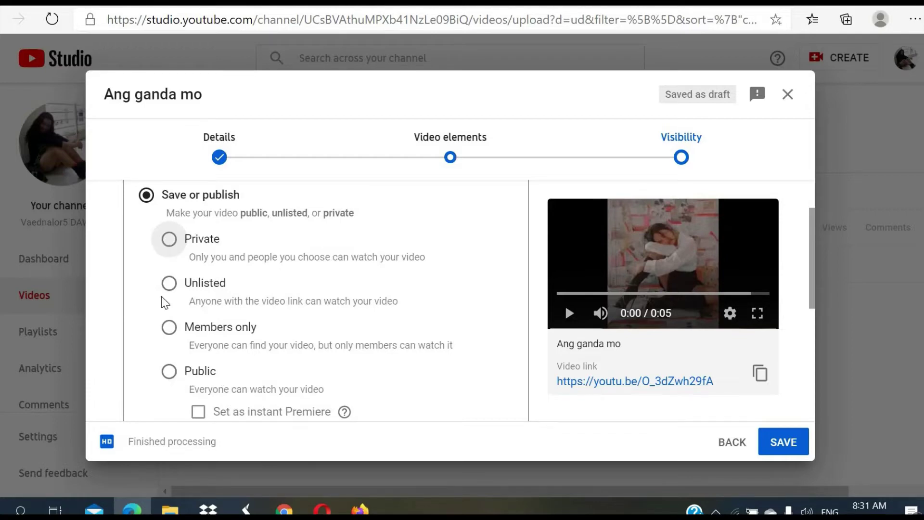
left_click(169, 373)
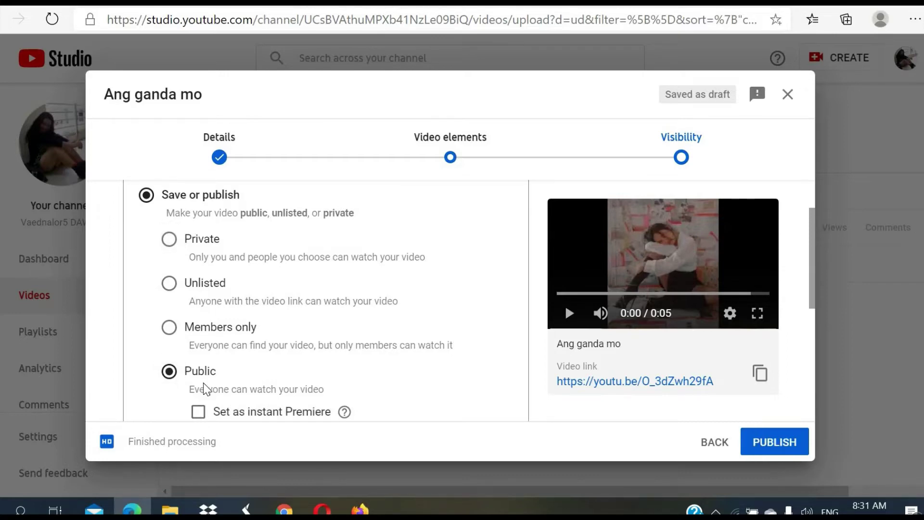
scroll(415, 398, "down", 1)
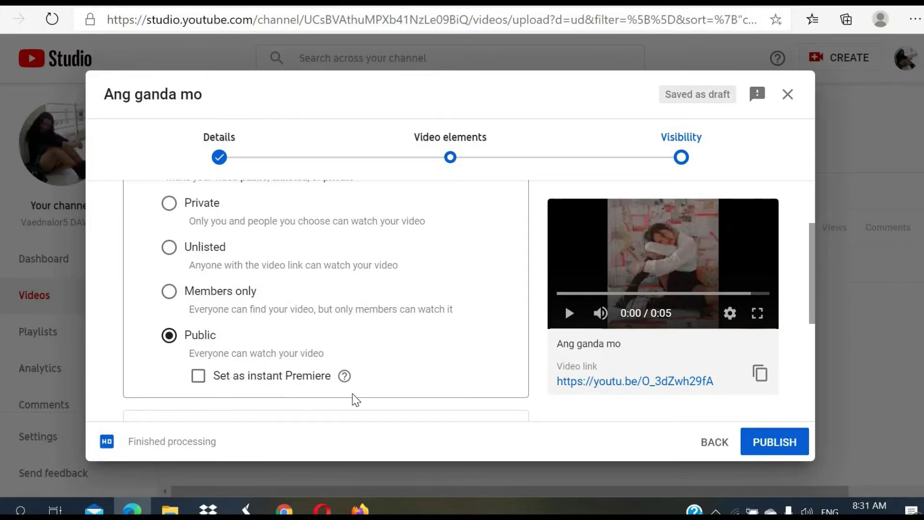
left_click(198, 384)
scroll(433, 352, "down", 4)
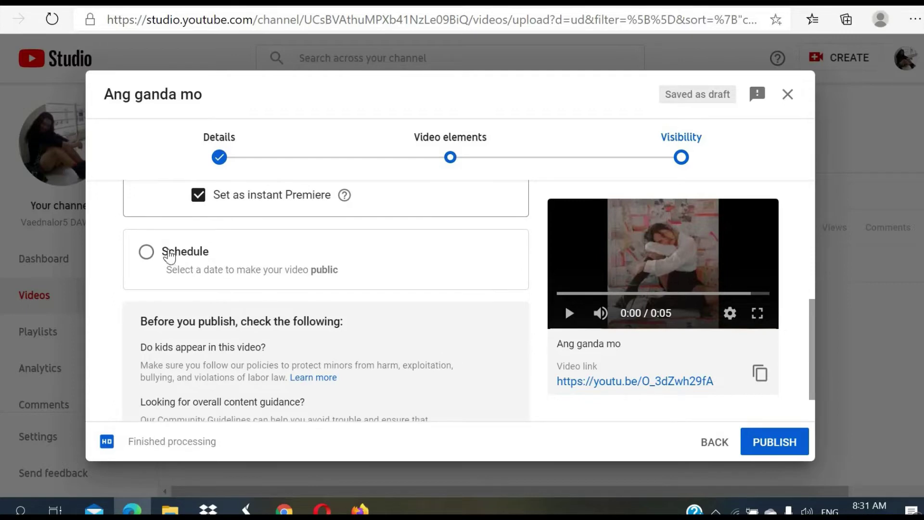
scroll(420, 295, "up", 3)
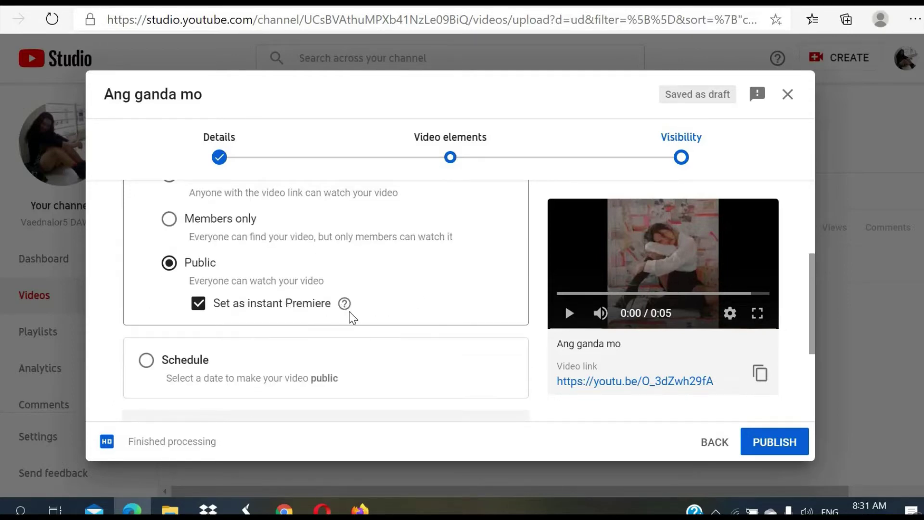
scroll(413, 304, "down", 2)
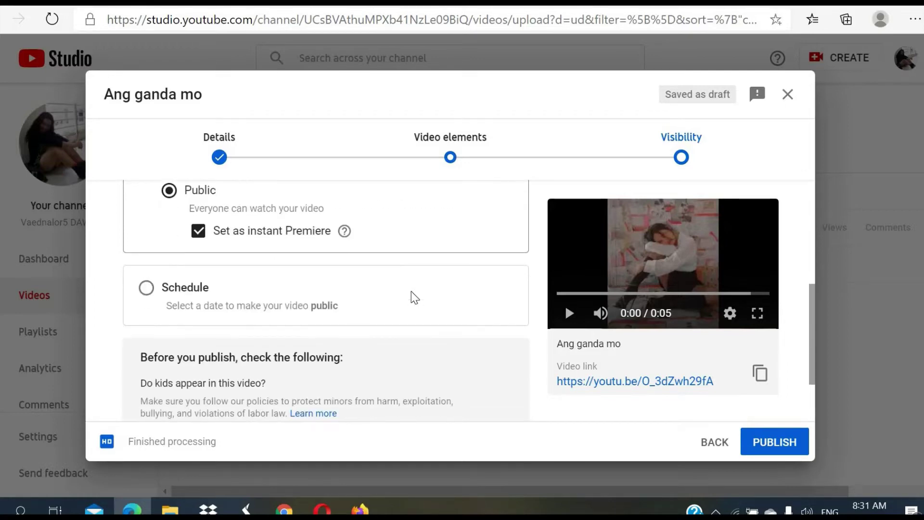
scroll(422, 245, "down", 1)
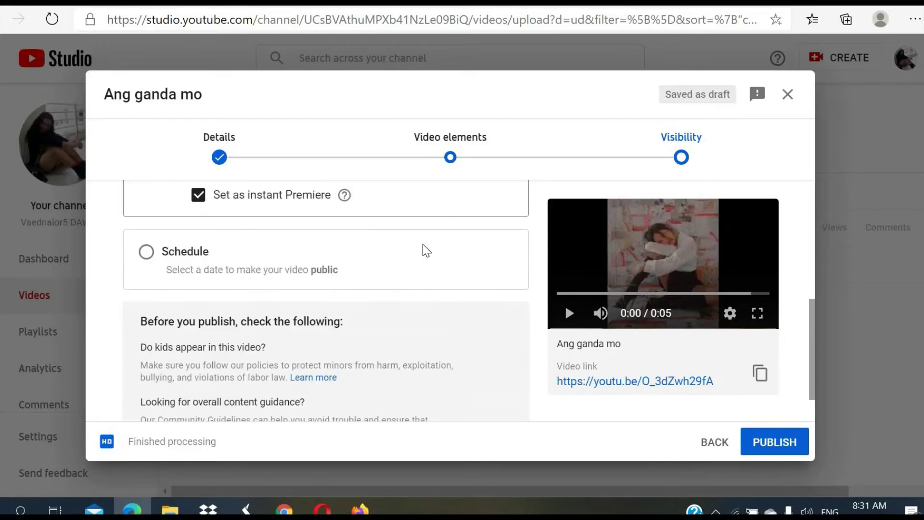
scroll(423, 245, "down", 1)
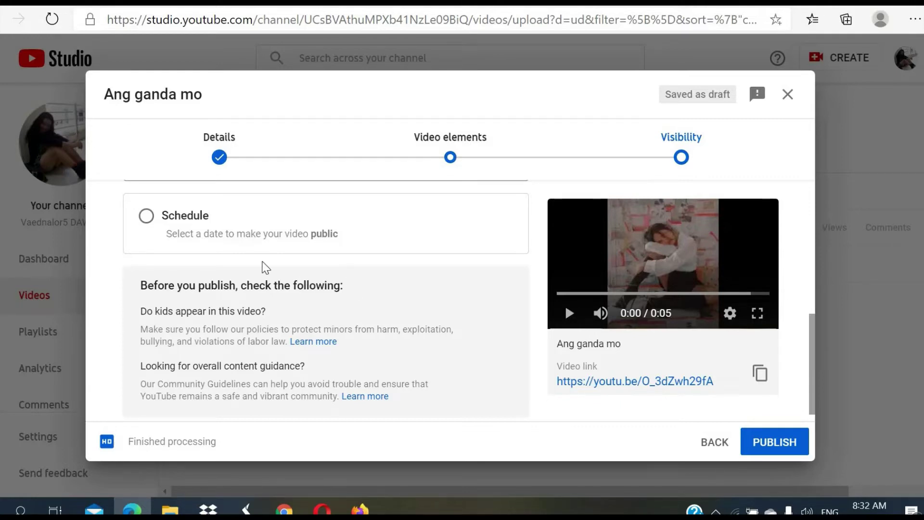
Switch to Schedule and pick October 20, 2020 as the publish date.
left_click(189, 237)
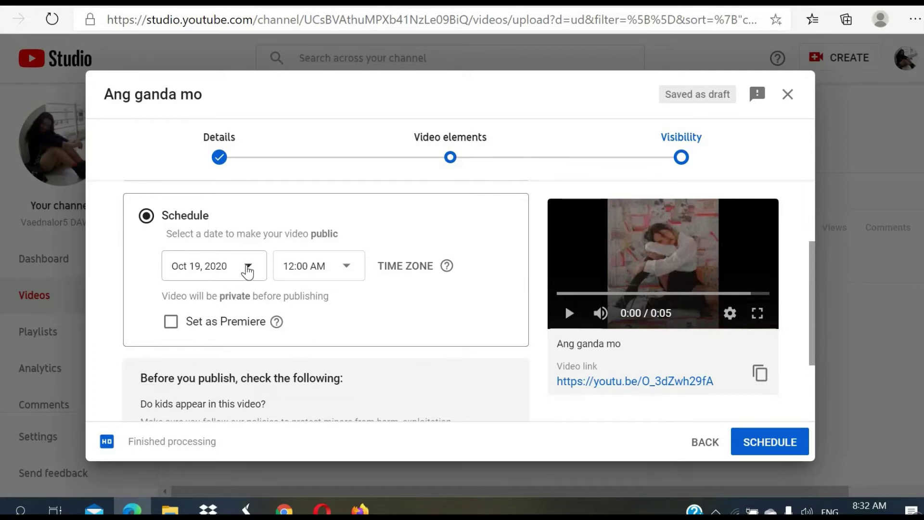
left_click(248, 268)
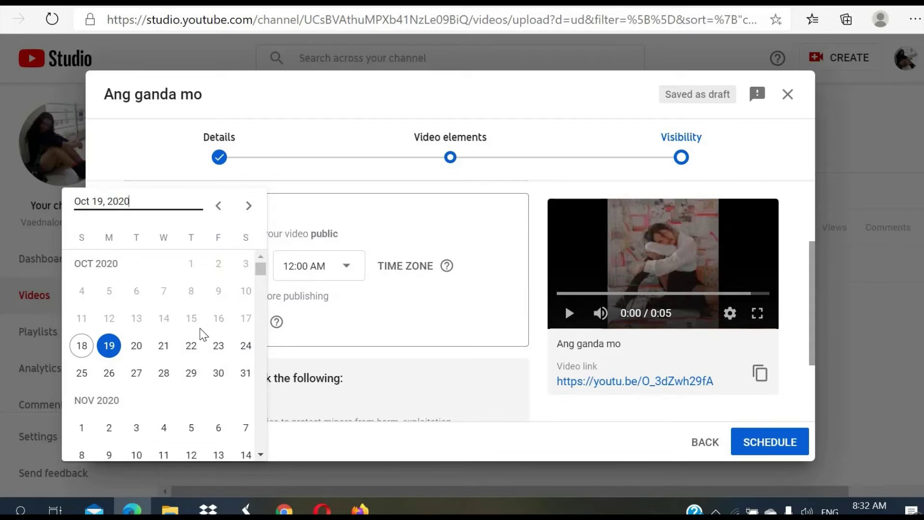
left_click(117, 352)
left_click(137, 346)
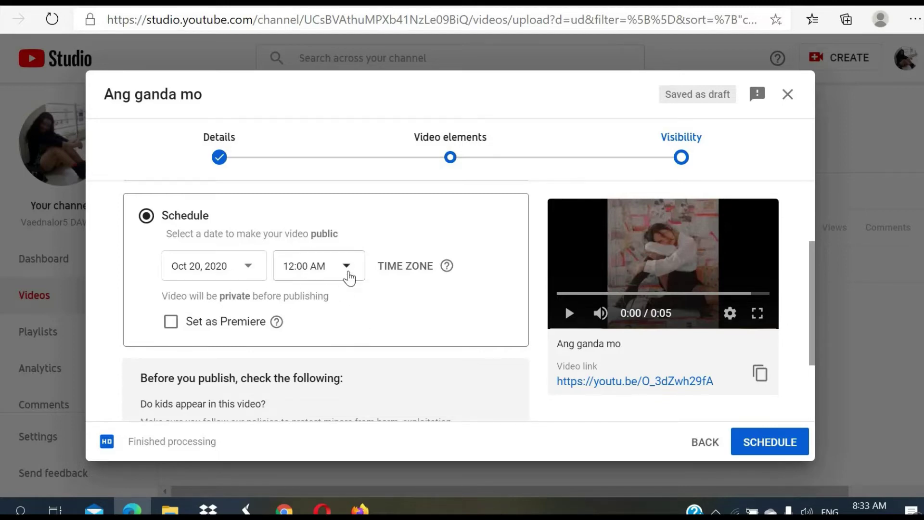
Choose 2:45 AM from the publish time list.
left_click(346, 266)
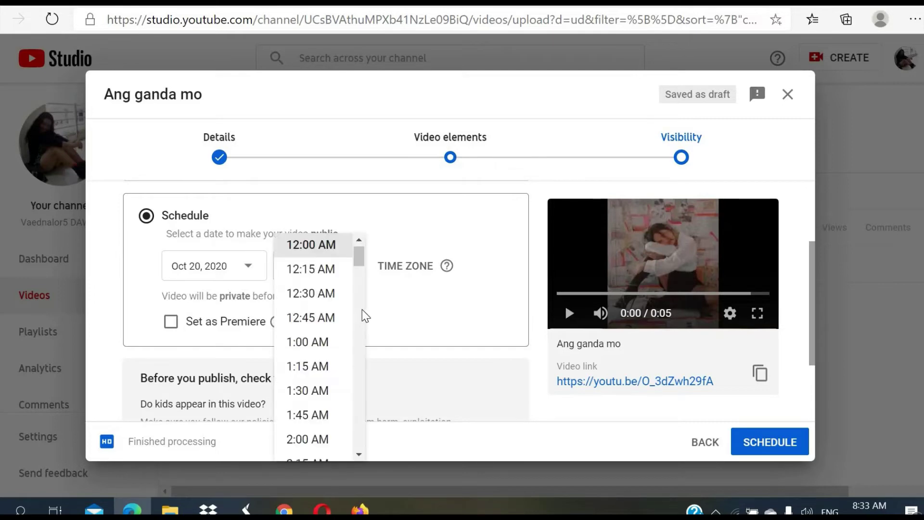
left_click_drag(360, 269, 351, 327)
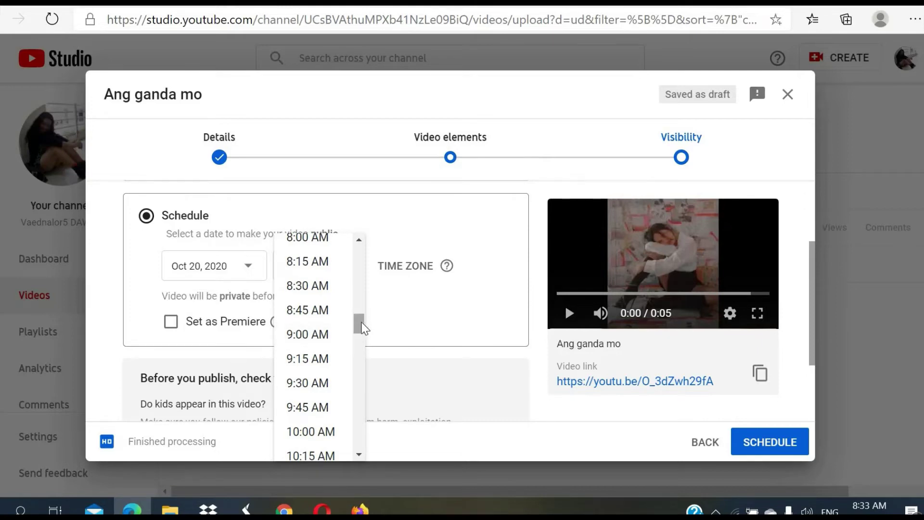
left_click_drag(362, 324, 357, 388)
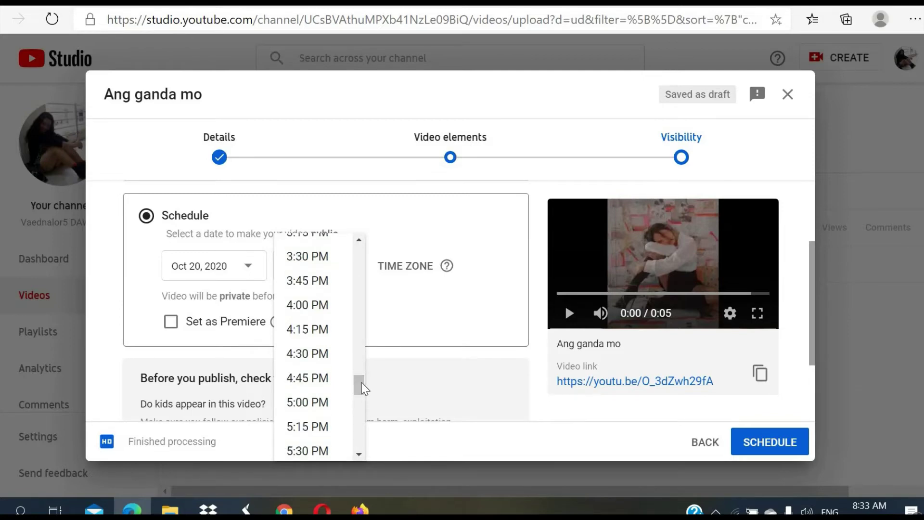
mouse_move(357, 388)
left_mouse_down()
mouse_move(362, 405)
mouse_move(359, 367)
left_mouse_up()
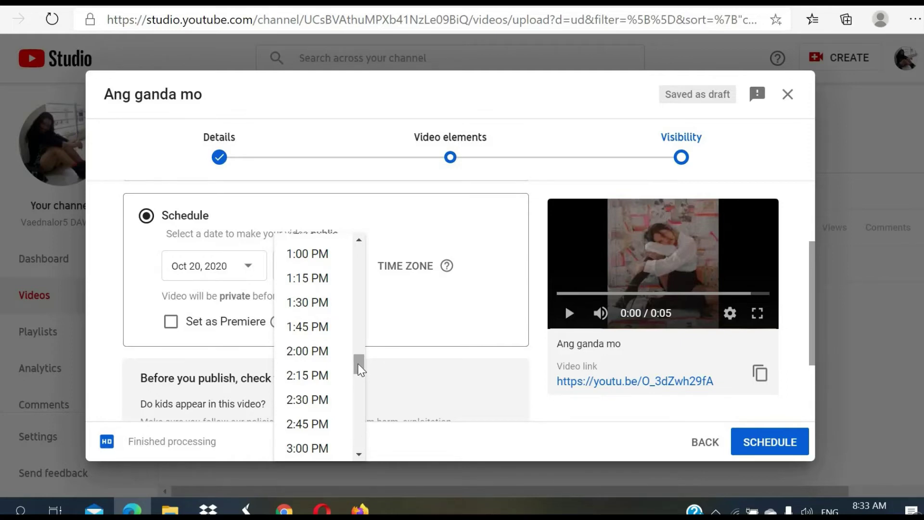
mouse_move(360, 370)
left_mouse_down()
mouse_move(359, 418)
mouse_move(357, 319)
left_mouse_up()
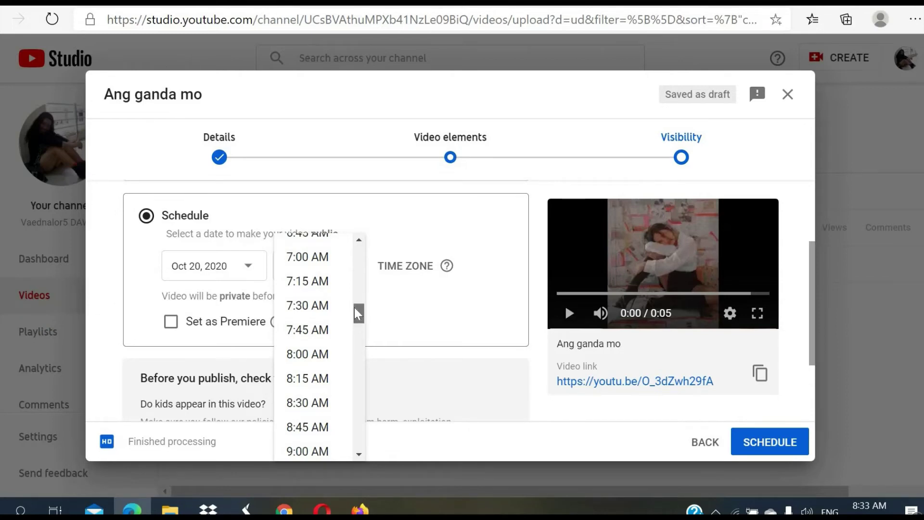
left_click_drag(357, 316, 361, 297)
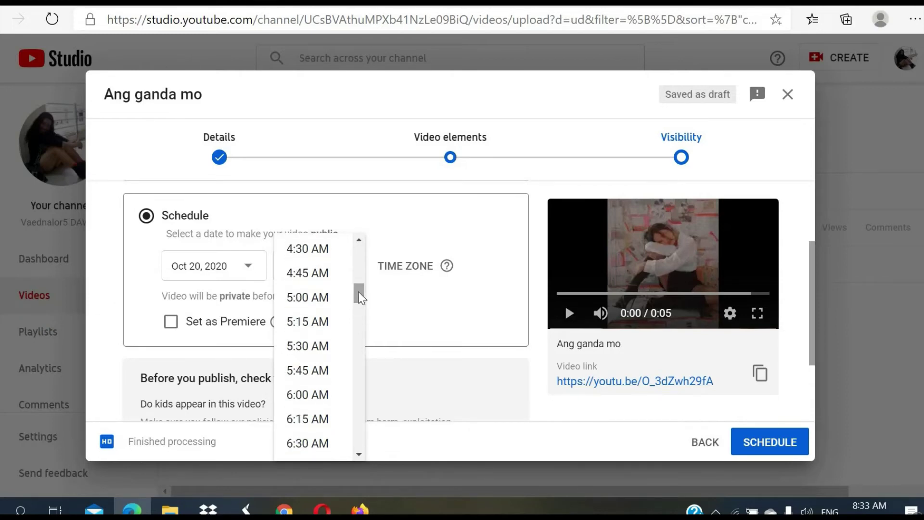
left_click_drag(363, 297, 354, 284)
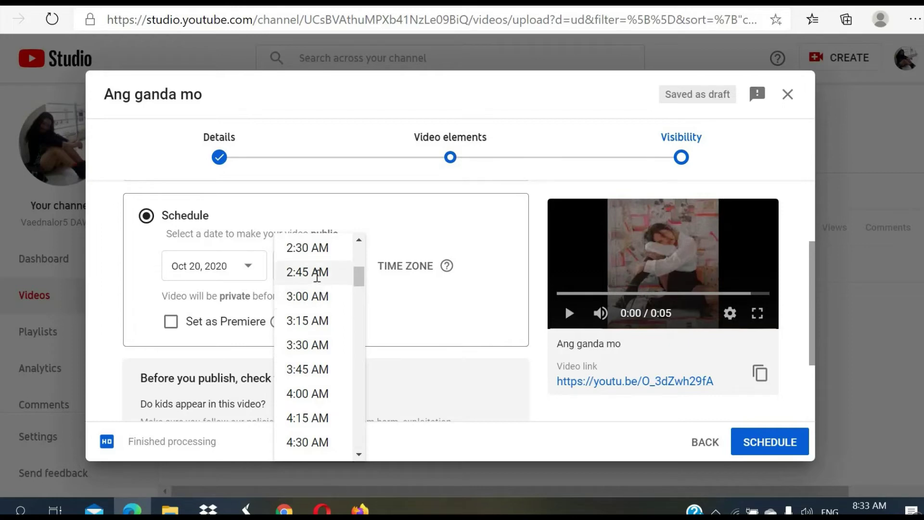
left_click(318, 274)
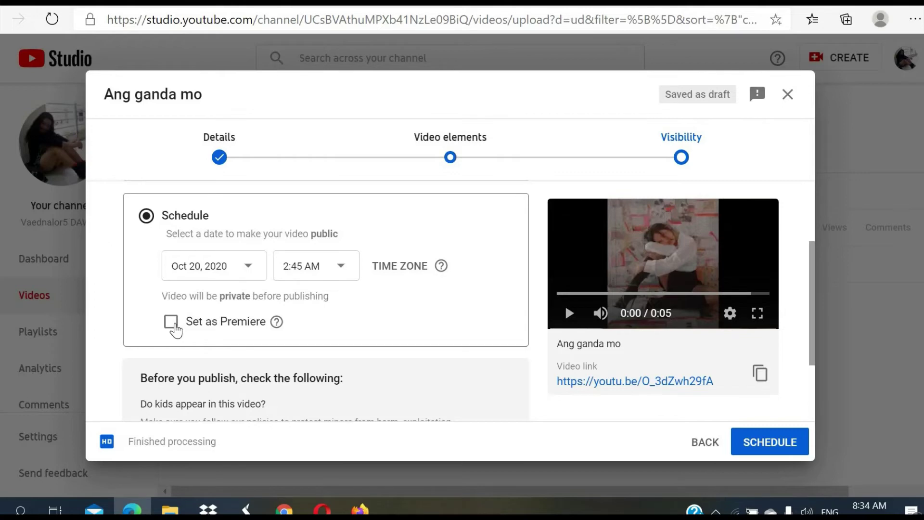
Tick Set as Premiere for the Oct 20, 2020 2:45 AM schedule.
left_click(171, 322)
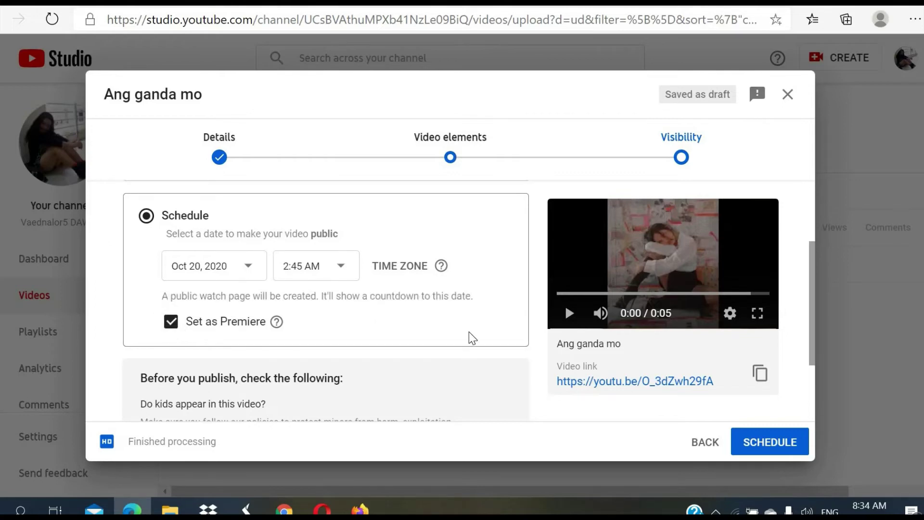
scroll(472, 337, "down", 2)
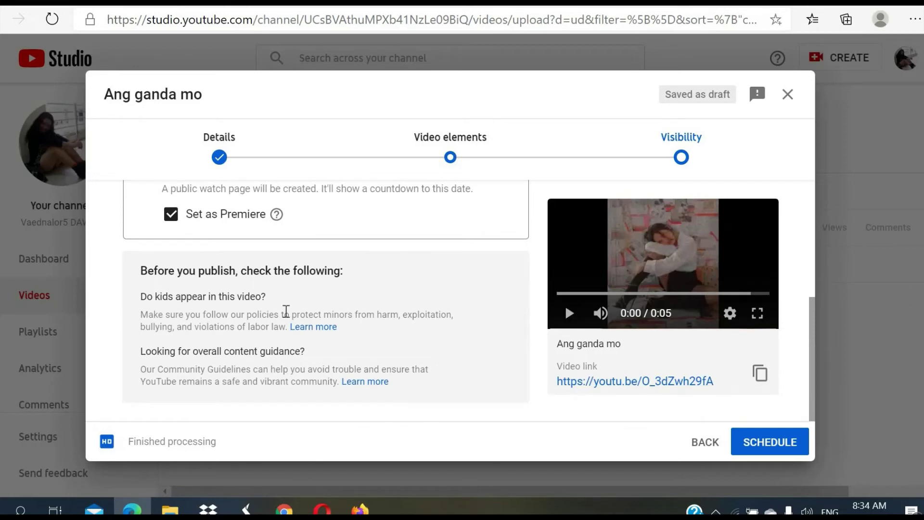
scroll(450, 390, "up", 2)
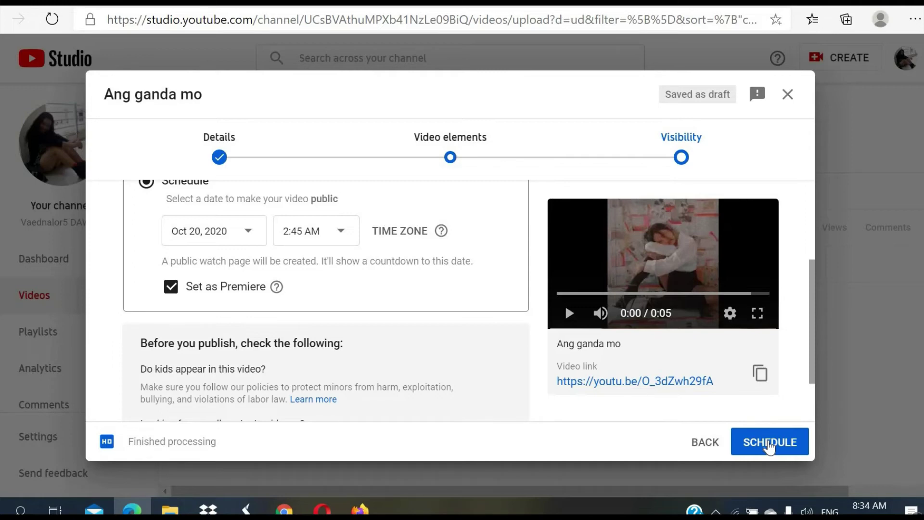
Schedule the video to premiere on October 20, 2020 at 2:45 AM.
left_click(766, 448)
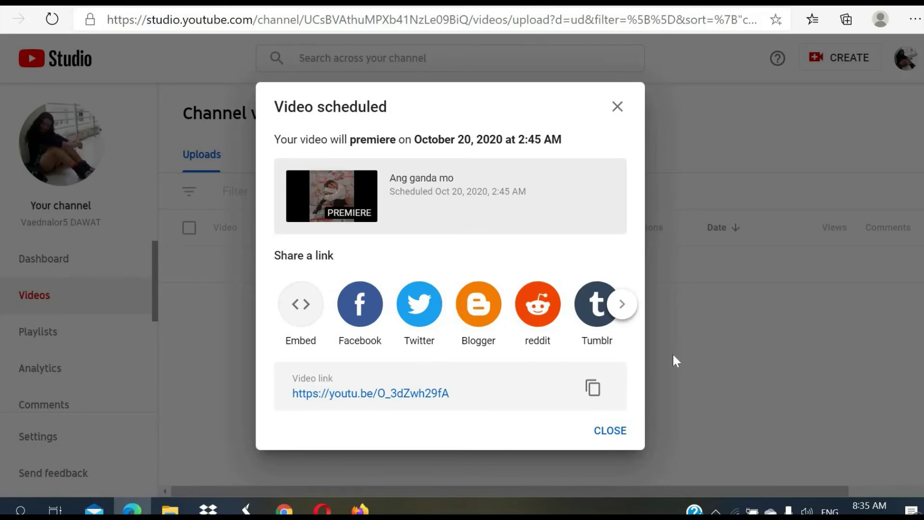
Dismiss the 'Video scheduled' confirmation to return to the Channel videos Uploads list.
left_click(608, 432)
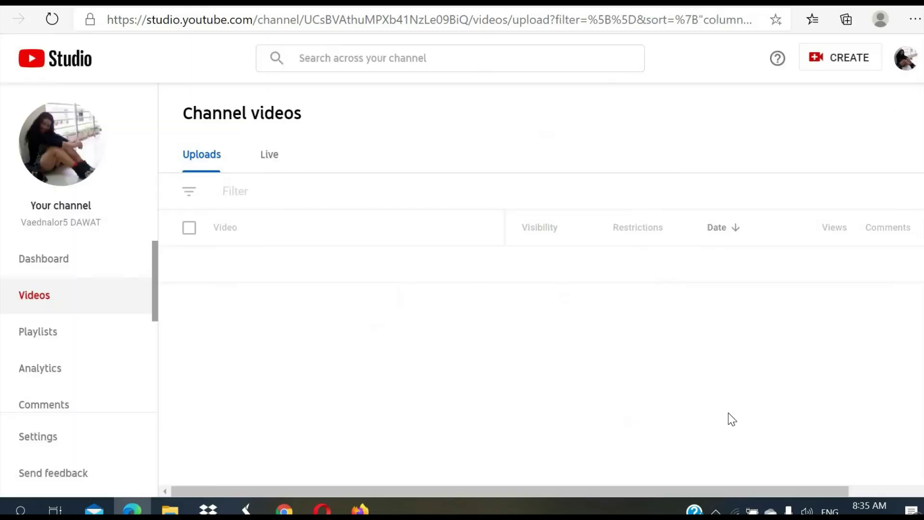